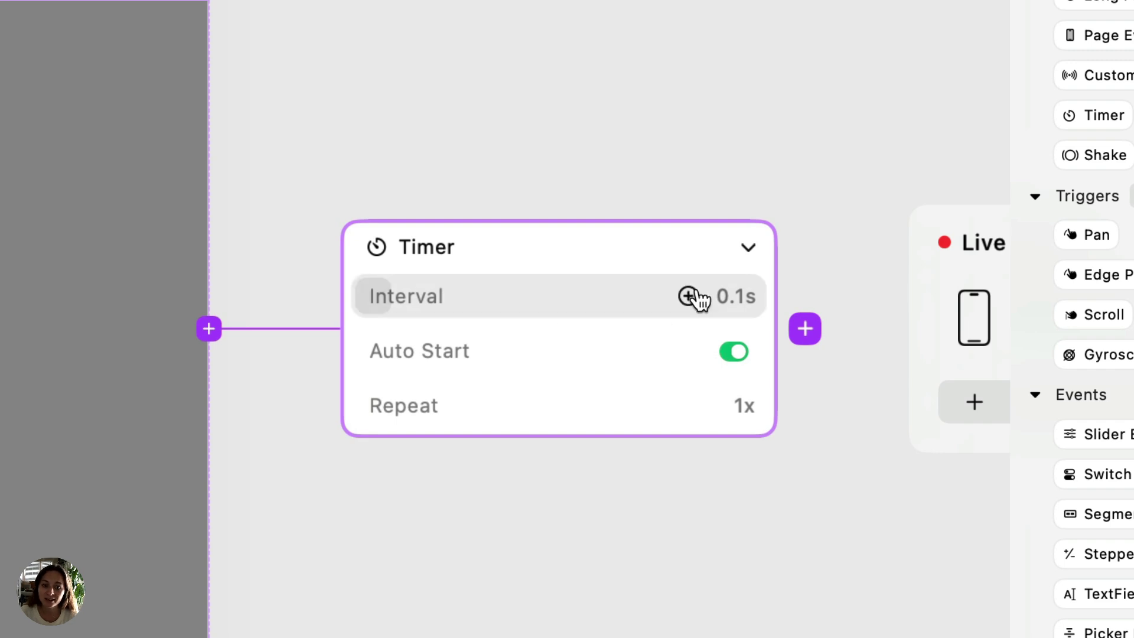
# Set the Timer trigger's interval to 1 second and its repeat count to 10
pyautogui.click(569, 290)
pyautogui.write('1')
pyautogui.press('Return')
pyautogui.click(562, 400)
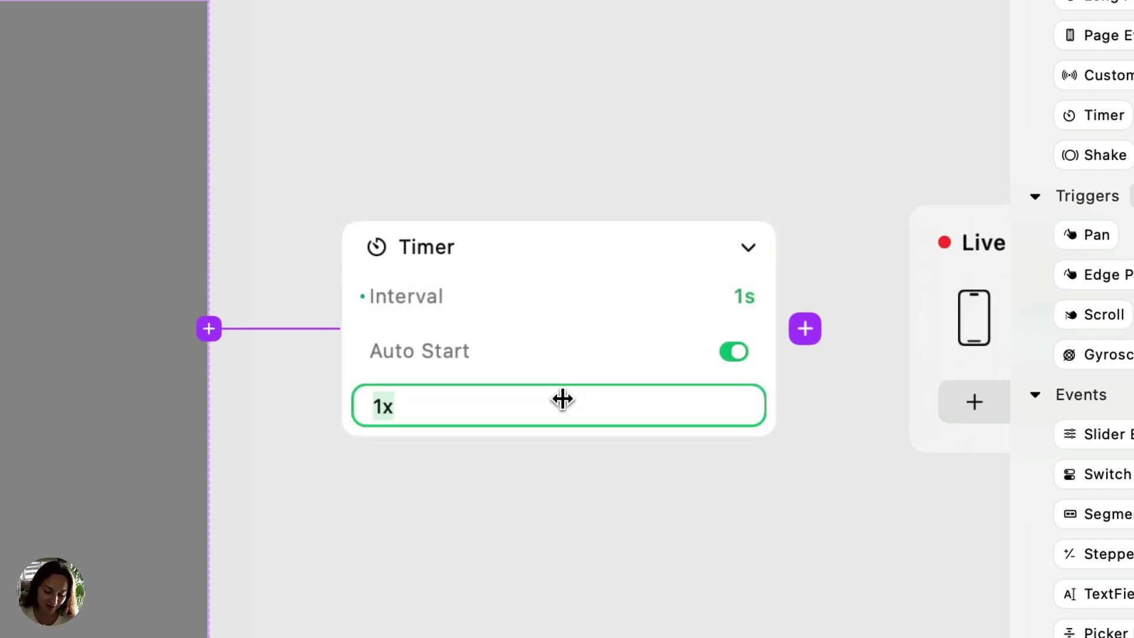
pyautogui.write('10')
pyautogui.press('Return')
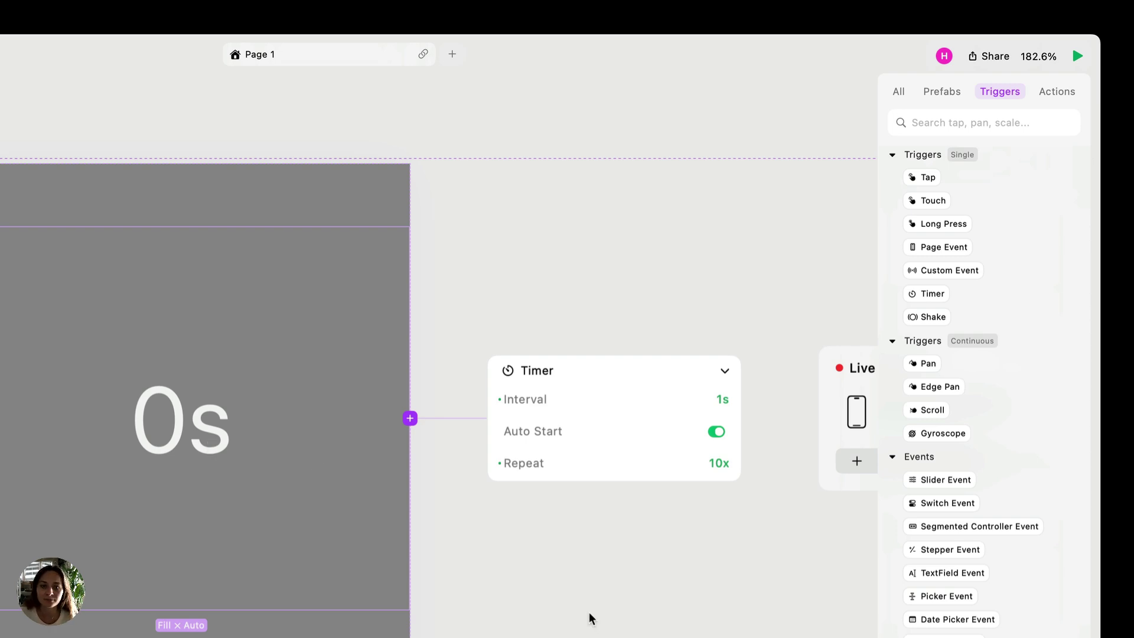
# Add a Set Variable action to the Timer trigger
pyautogui.hscroll(10, 591, 617)
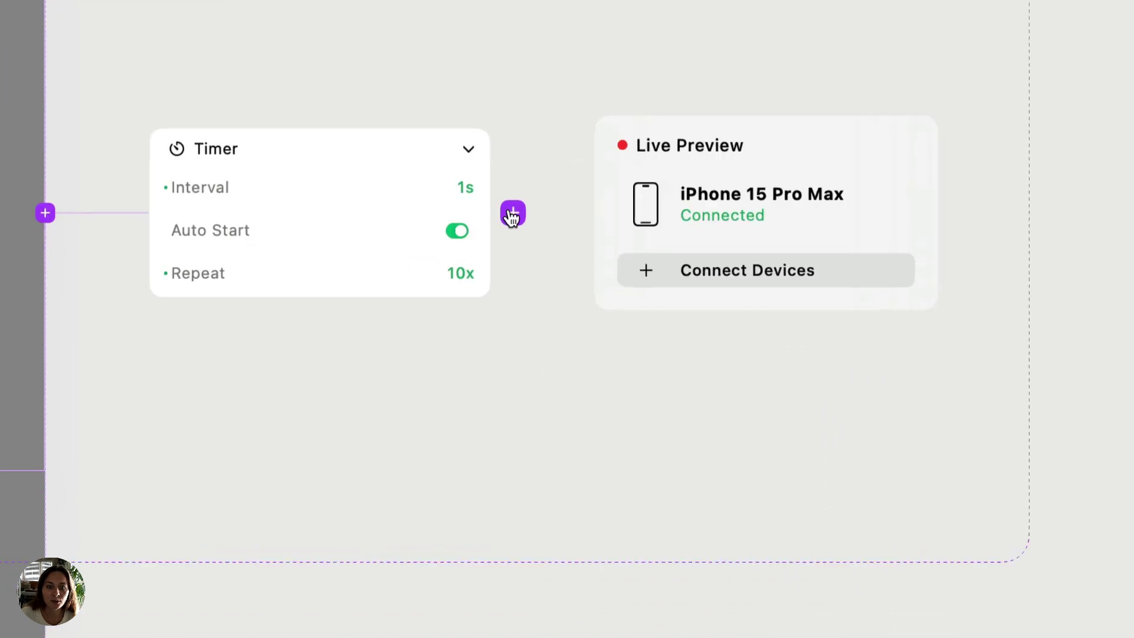
pyautogui.click(407, 397)
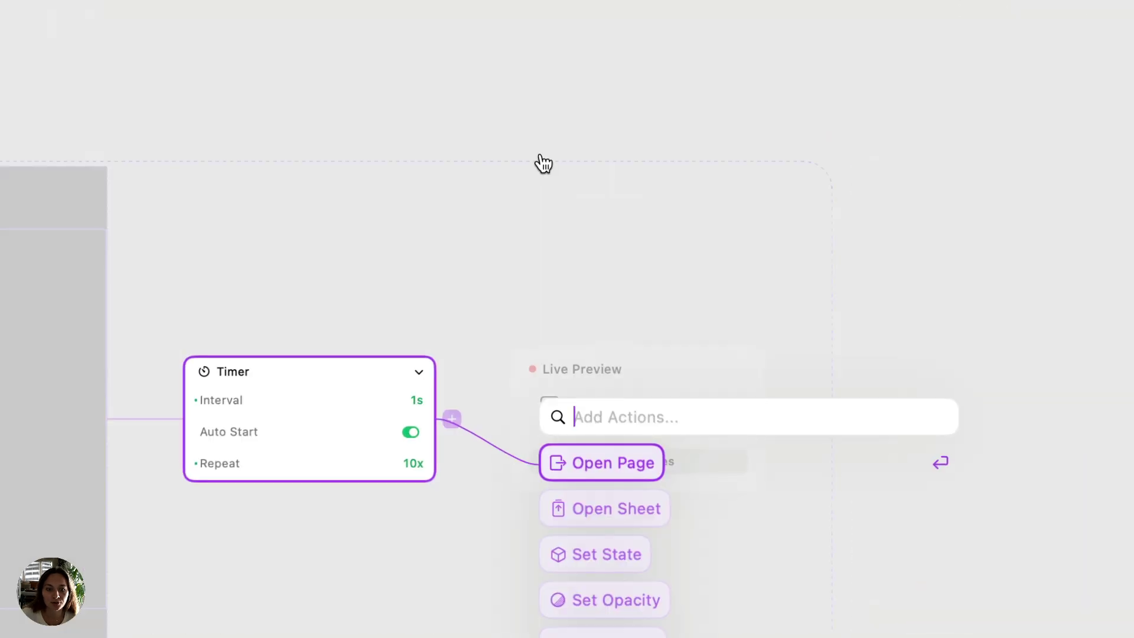
pyautogui.write('set ')
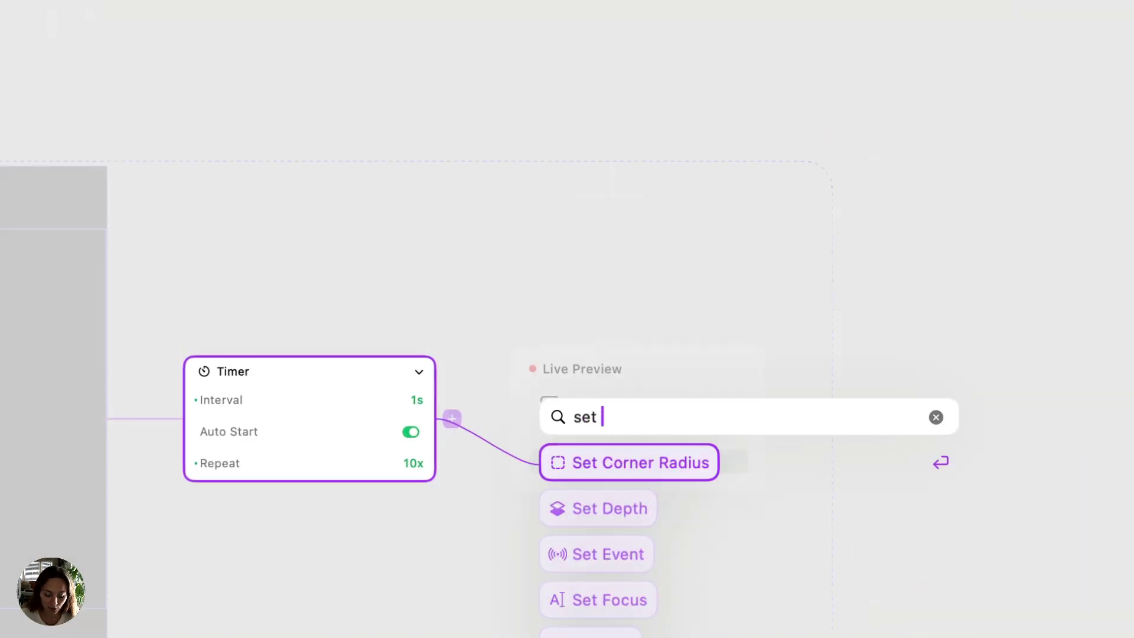
pyautogui.write('var')
pyautogui.press('Return')
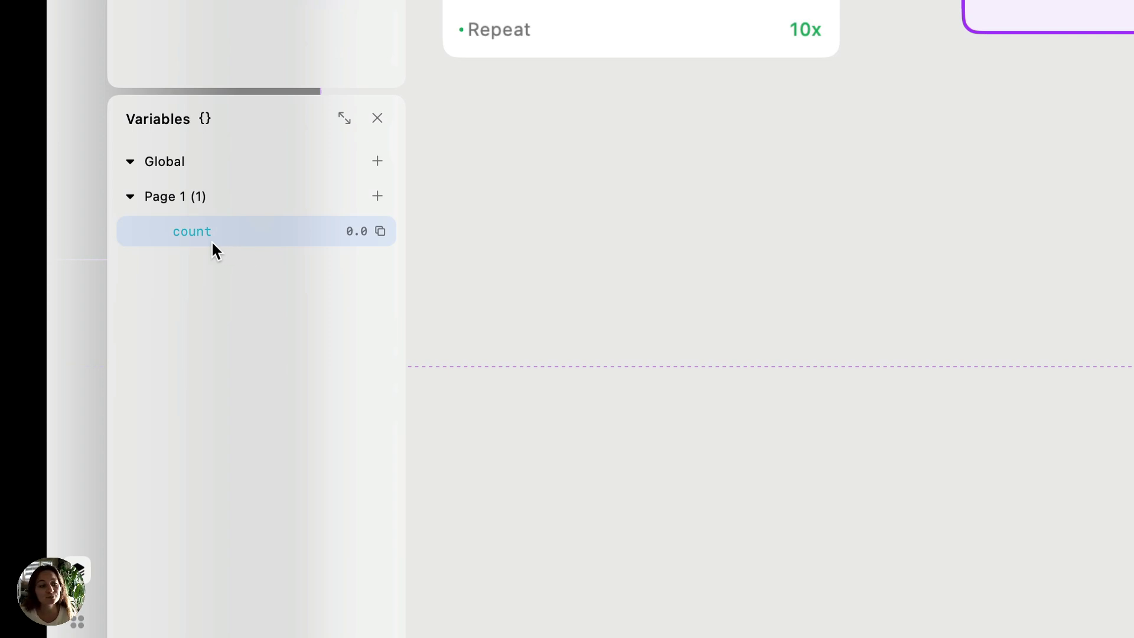
# Choose the page variable count as the variable the Set Variable action changes
pyautogui.click(349, 233)
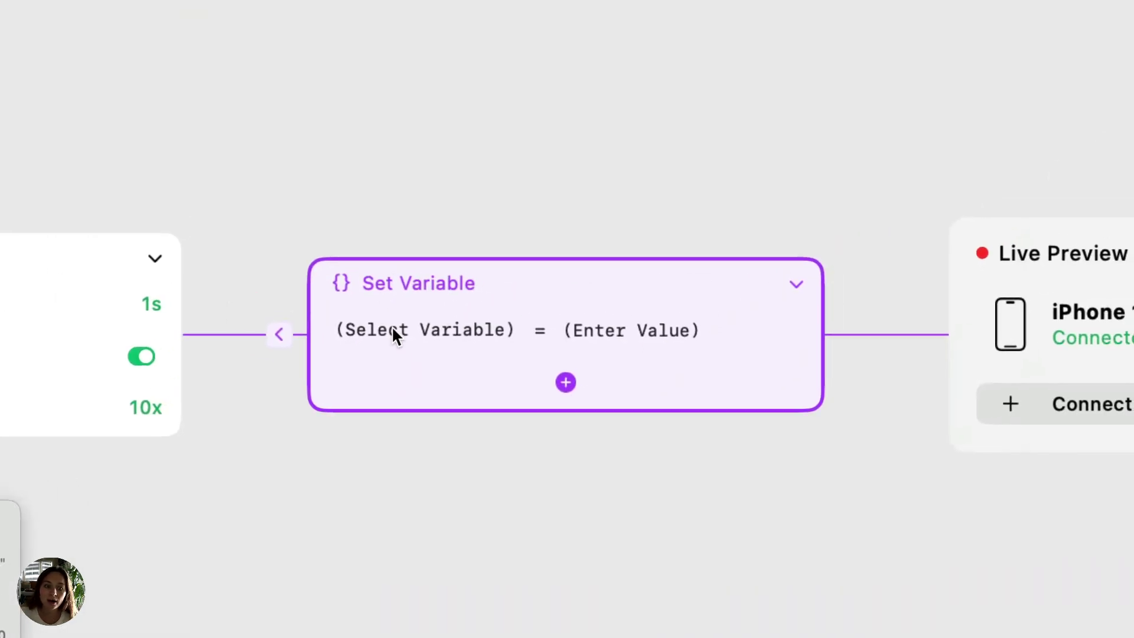
pyautogui.click(421, 332)
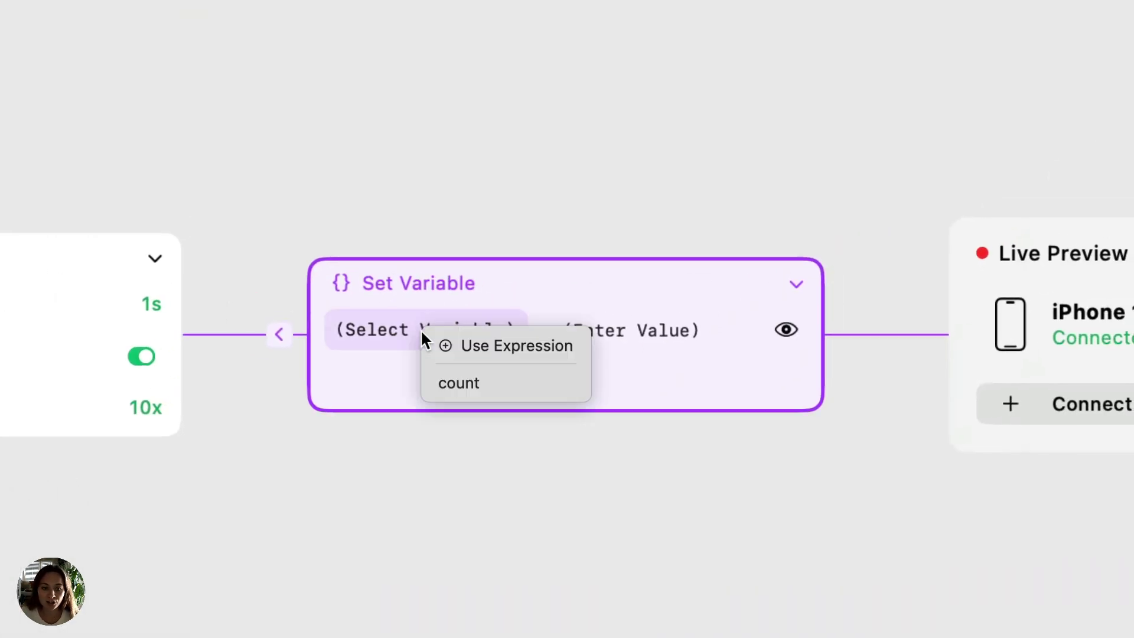
pyautogui.click(467, 382)
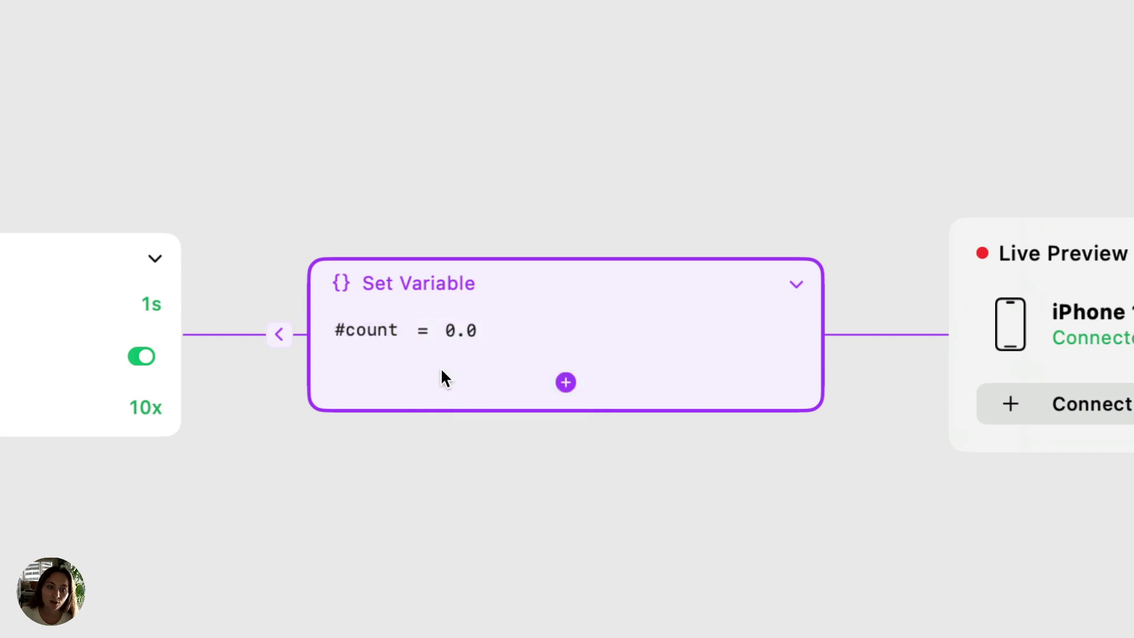
# Set the value assigned by the Set Variable action to the expression #count + 1.0
pyautogui.click(465, 338)
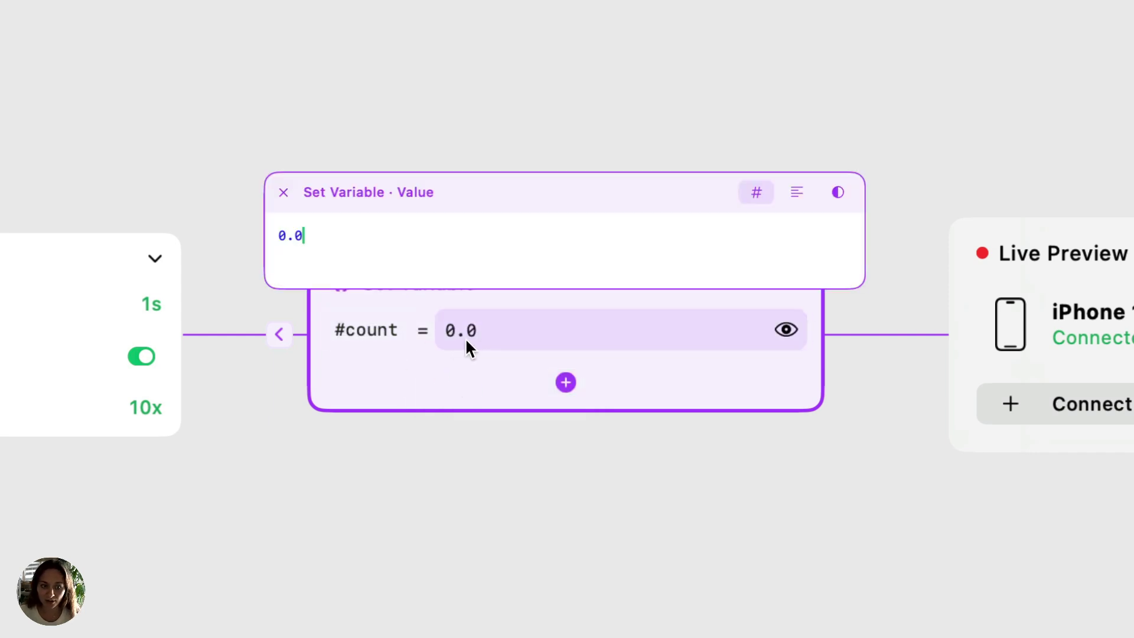
pyautogui.press('BackSpace')
pyautogui.press('BackSpace')
pyautogui.press('BackSpace')
pyautogui.write('count')
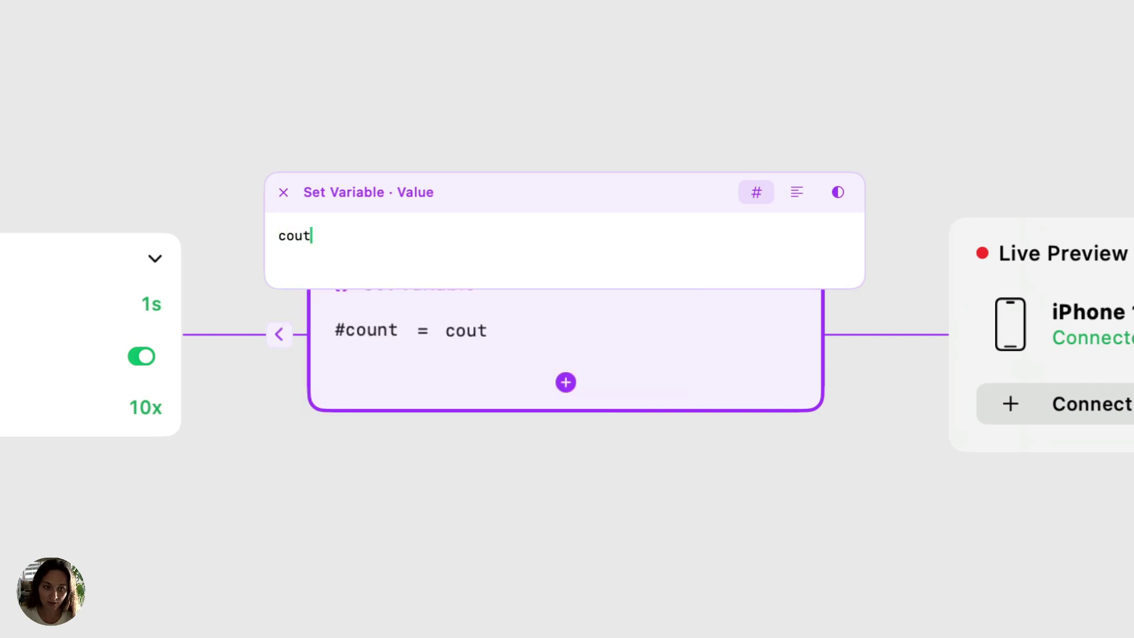
pyautogui.press('BackSpace')
pyautogui.press('Return')
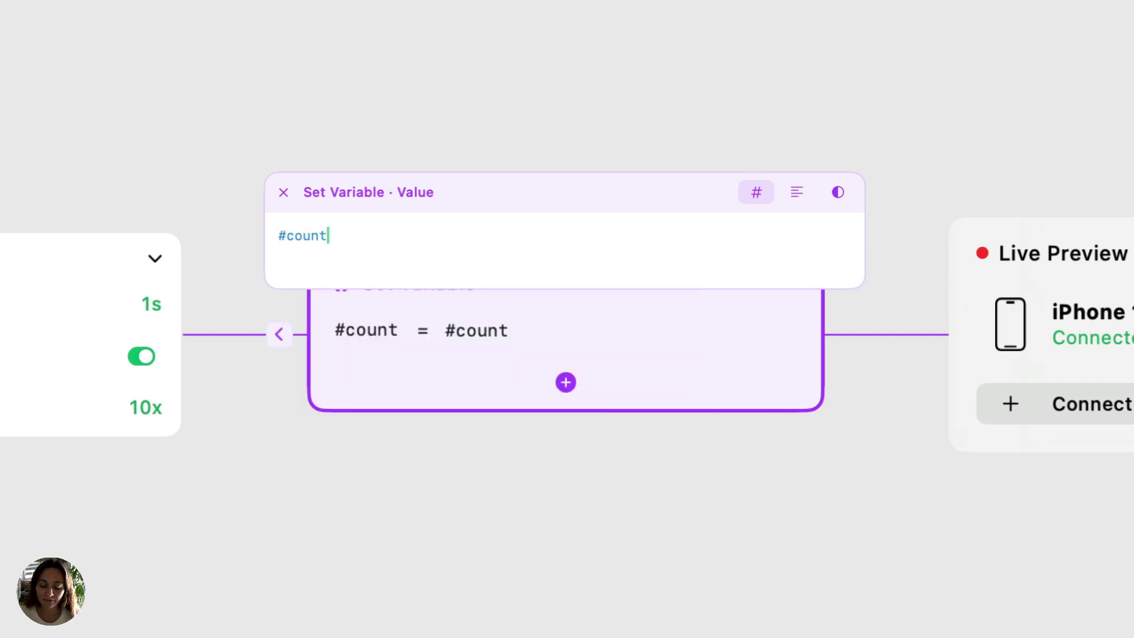
pyautogui.write('+ 1.0')
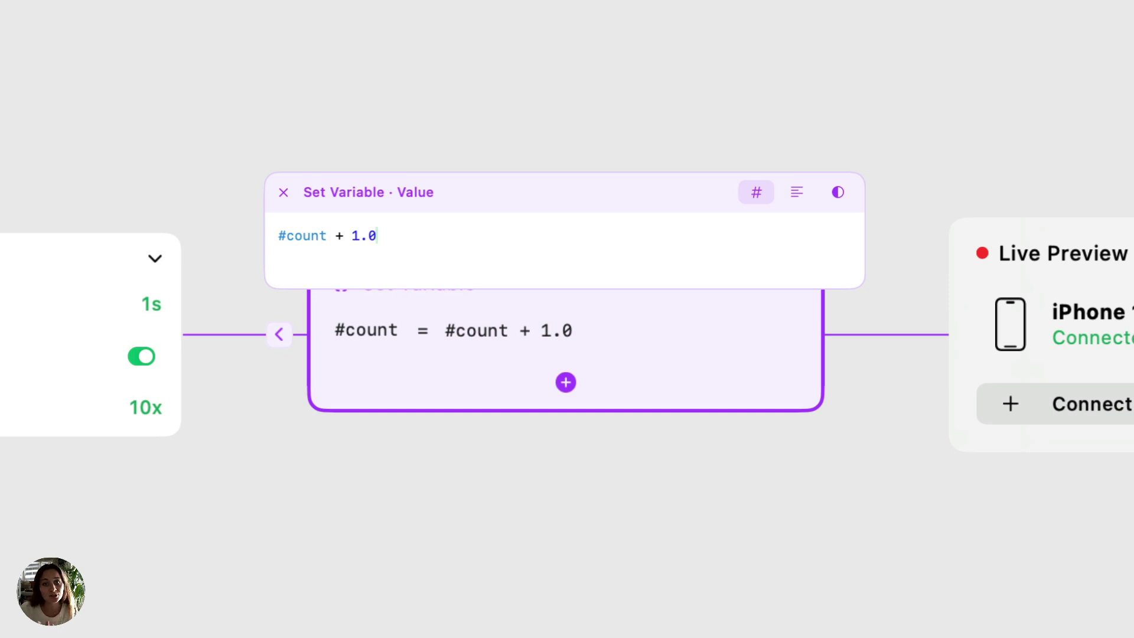
pyautogui.click(718, 478)
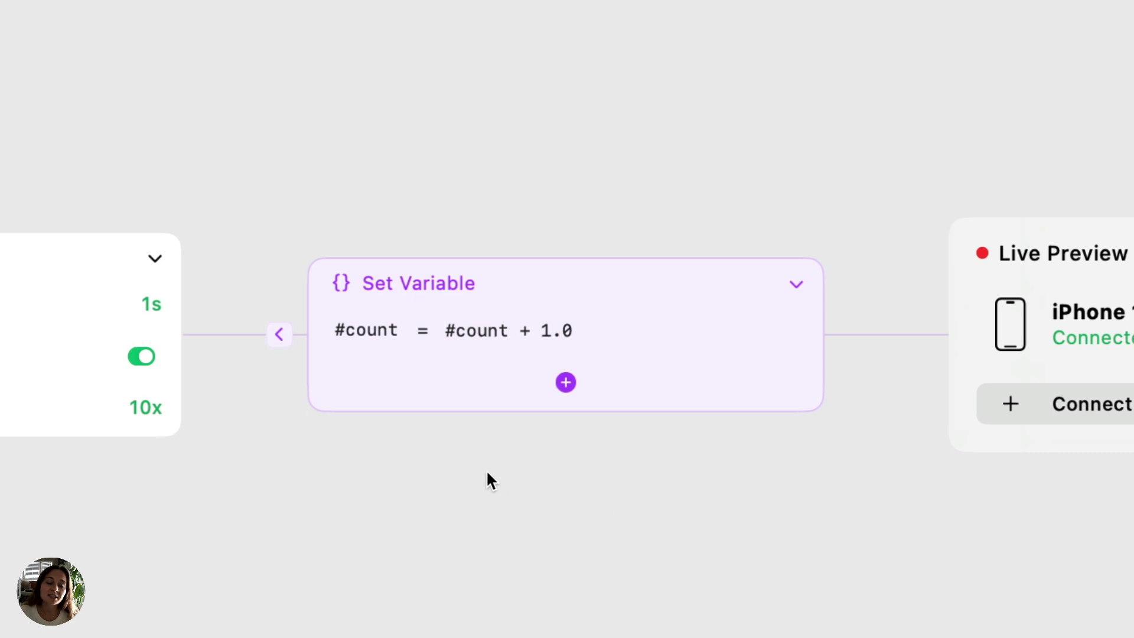
# Add a Set Text action to the Timer trigger and target the Timer text layer
pyautogui.moveTo(266, 354)
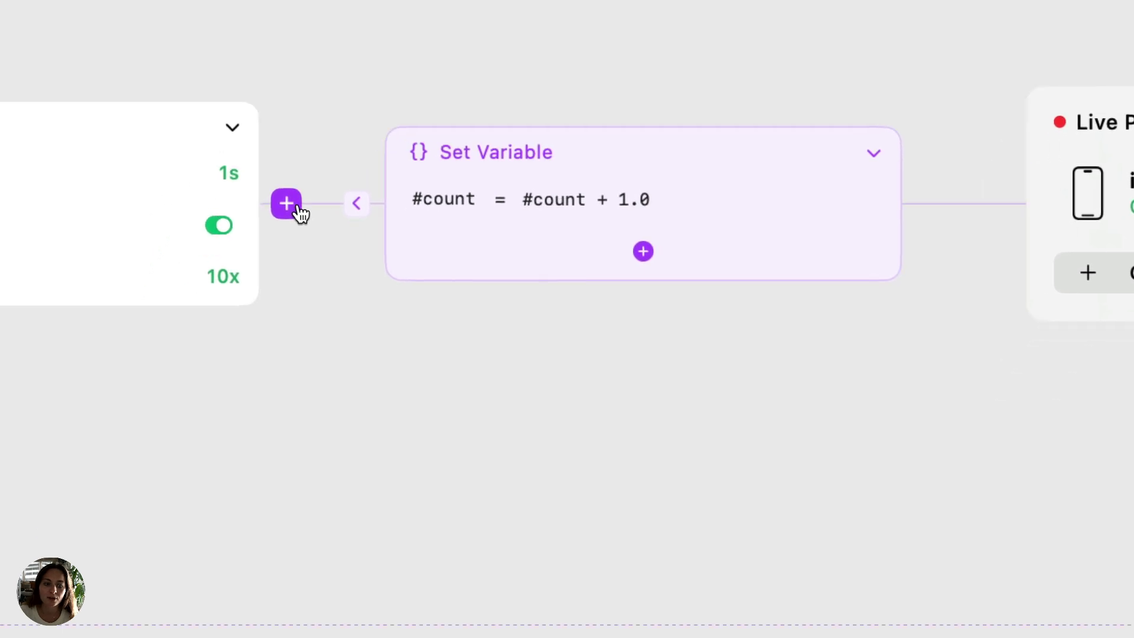
pyautogui.click(213, 335)
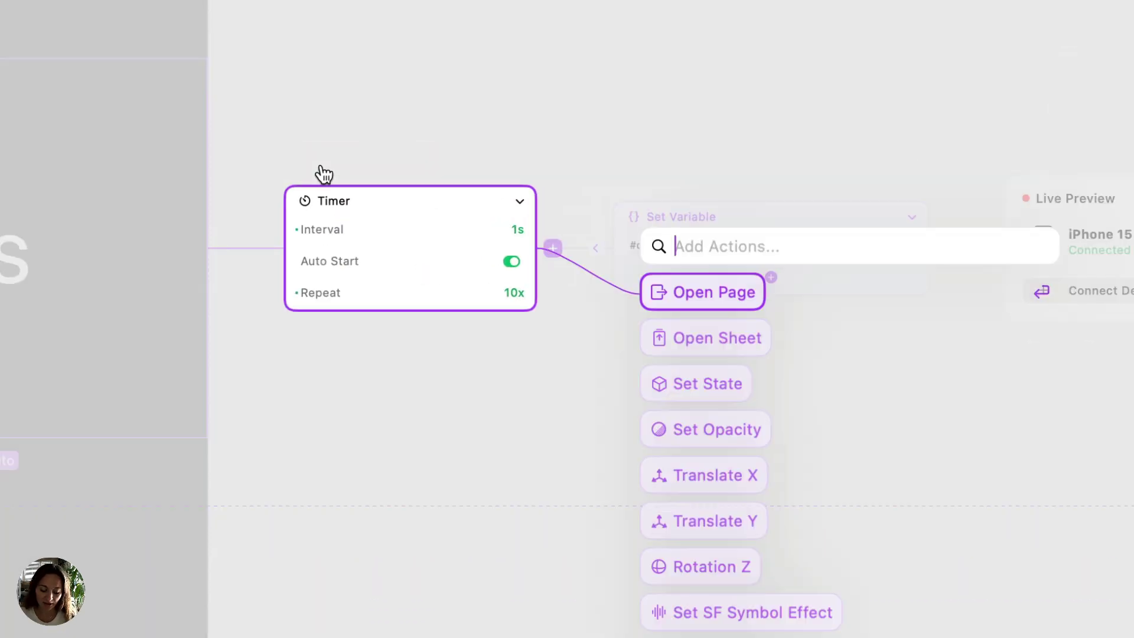
pyautogui.write('set te')
pyautogui.press('Return')
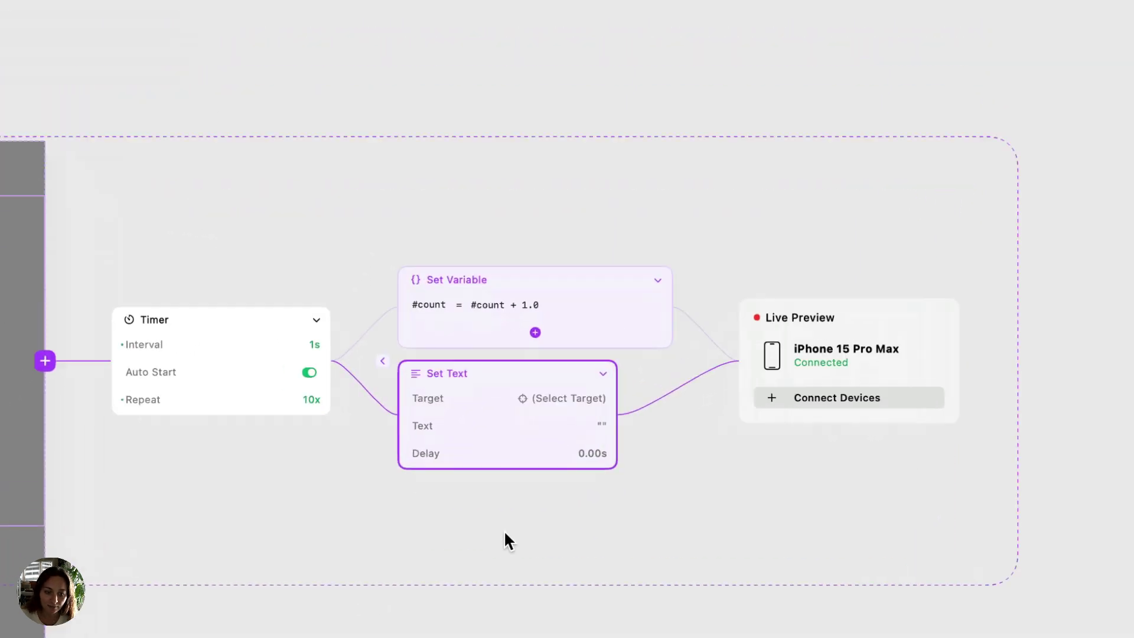
pyautogui.click(596, 398)
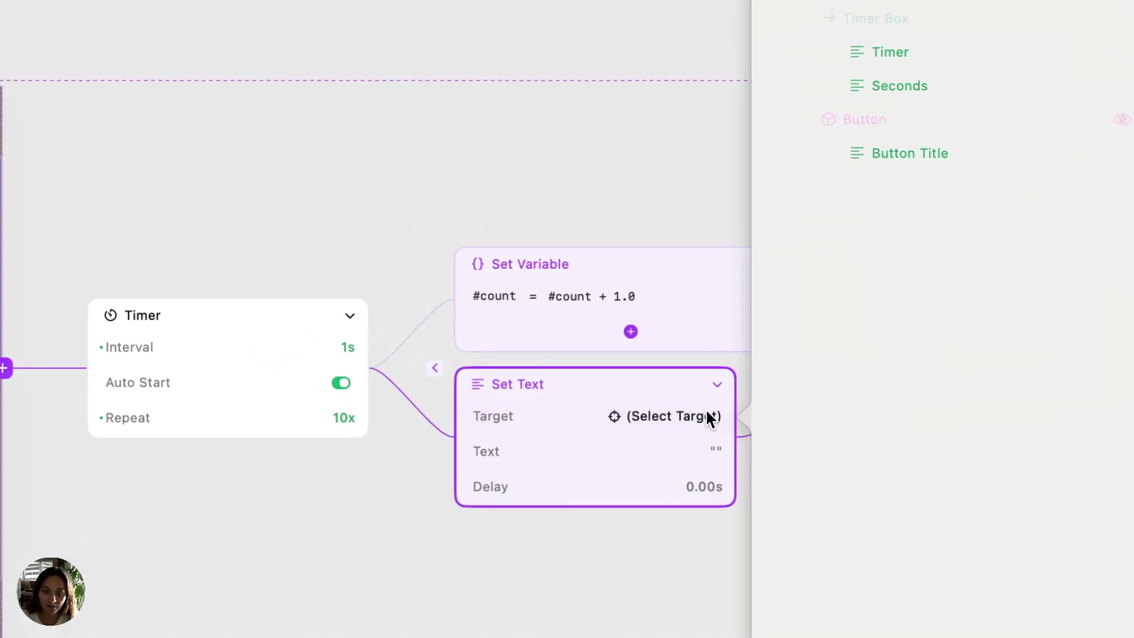
pyautogui.click(882, 52)
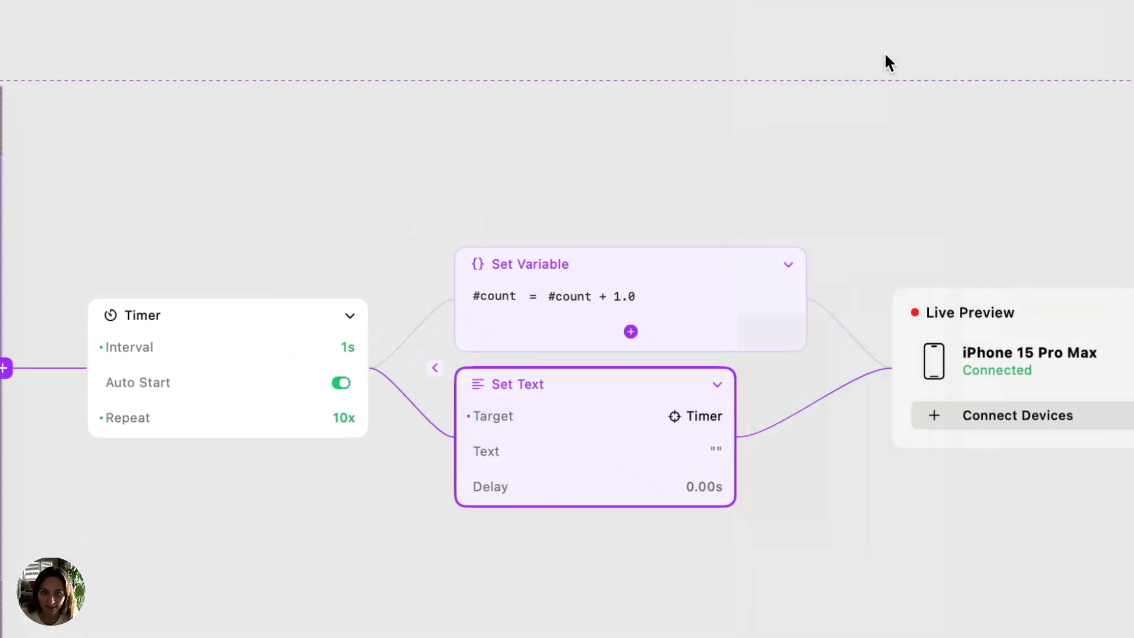
pyautogui.click(518, 448)
pyautogui.write('#co')
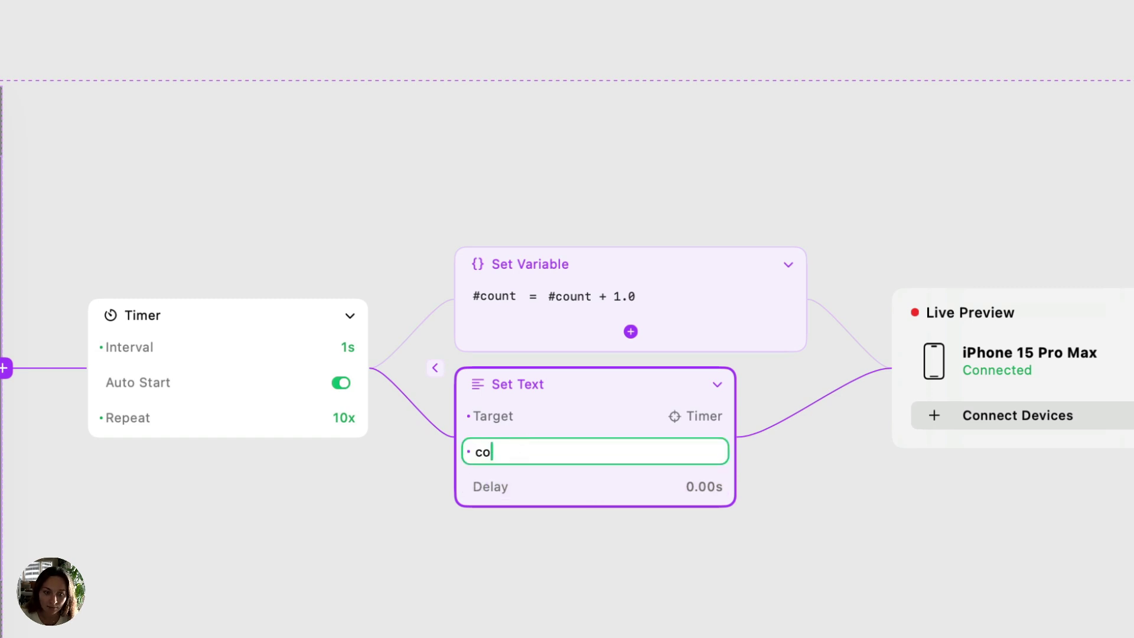
pyautogui.press('BackSpace')
pyautogui.press('BackSpace')
pyautogui.press('BackSpace')
pyautogui.click(772, 561)
# Replace the Set Text action's empty text value with the count variable as an expression
pyautogui.click(698, 463)
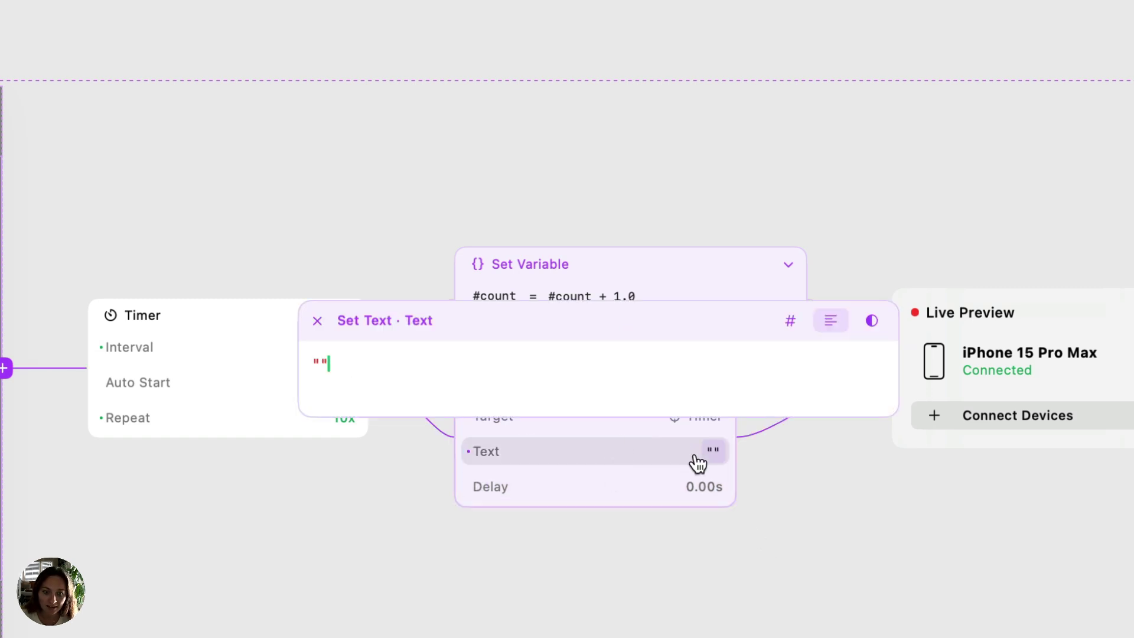
pyautogui.press('BackSpace')
pyautogui.press('BackSpace')
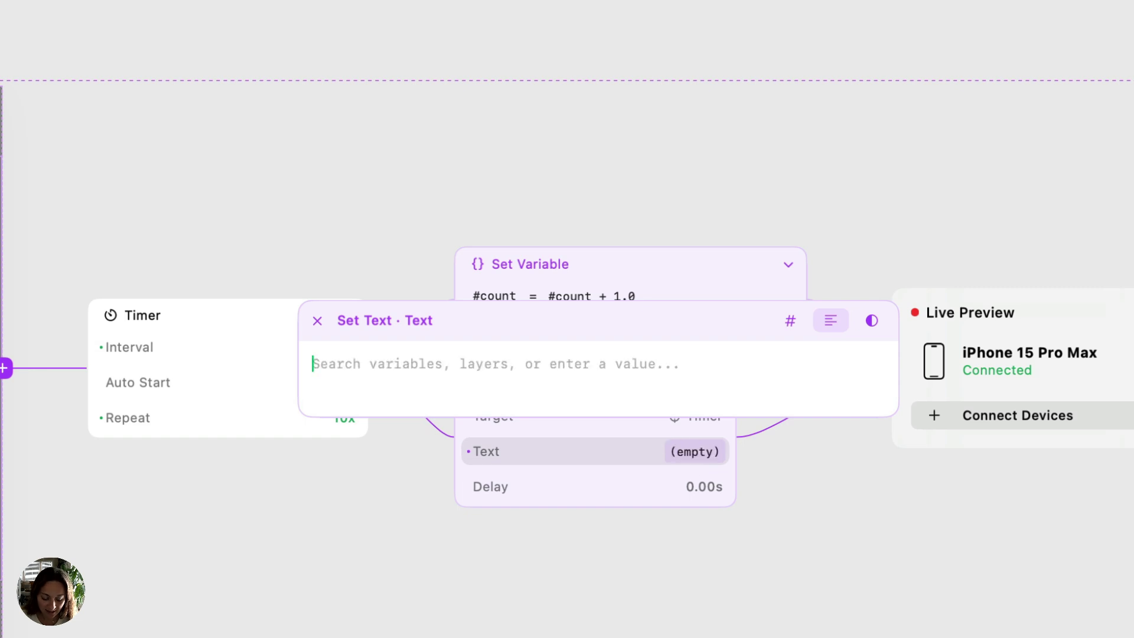
pyautogui.write('count')
pyautogui.press('Return')
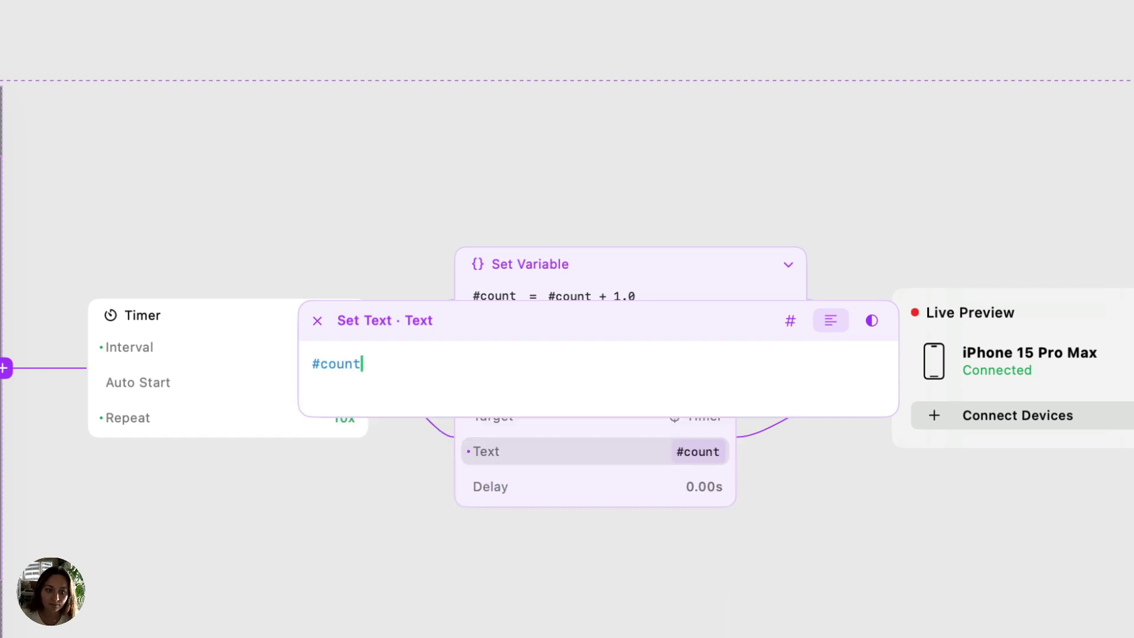
pyautogui.click(775, 566)
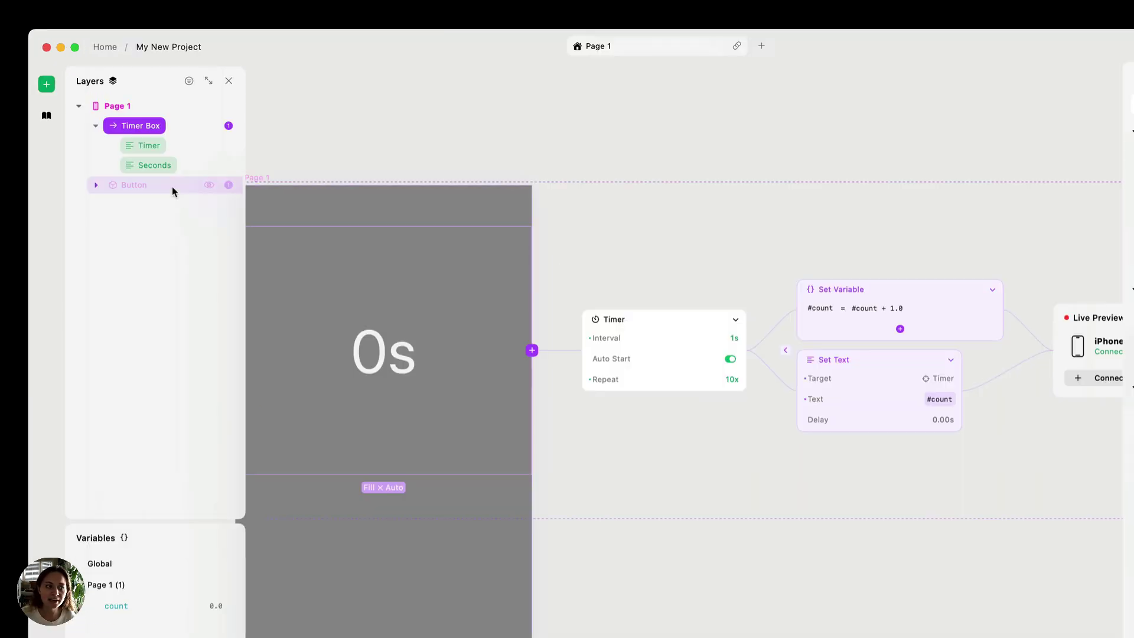
# Make the hidden Button layer visible and expand its Tap trigger to show the attached actions
pyautogui.click(107, 116)
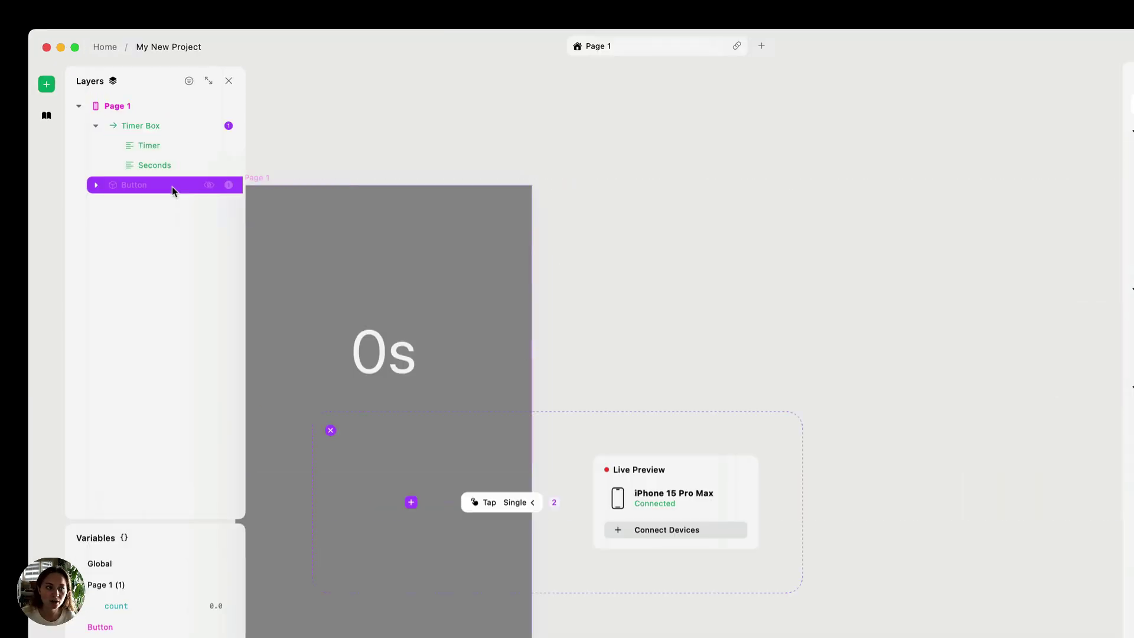
pyautogui.click(209, 185)
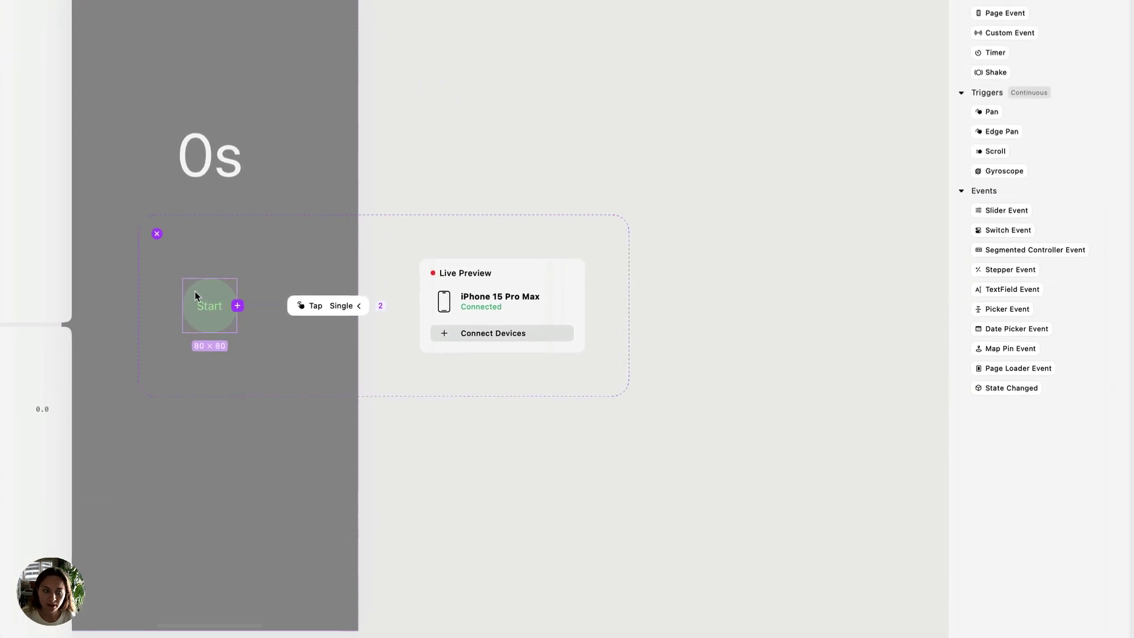
pyautogui.click(335, 306)
pyautogui.click(459, 306)
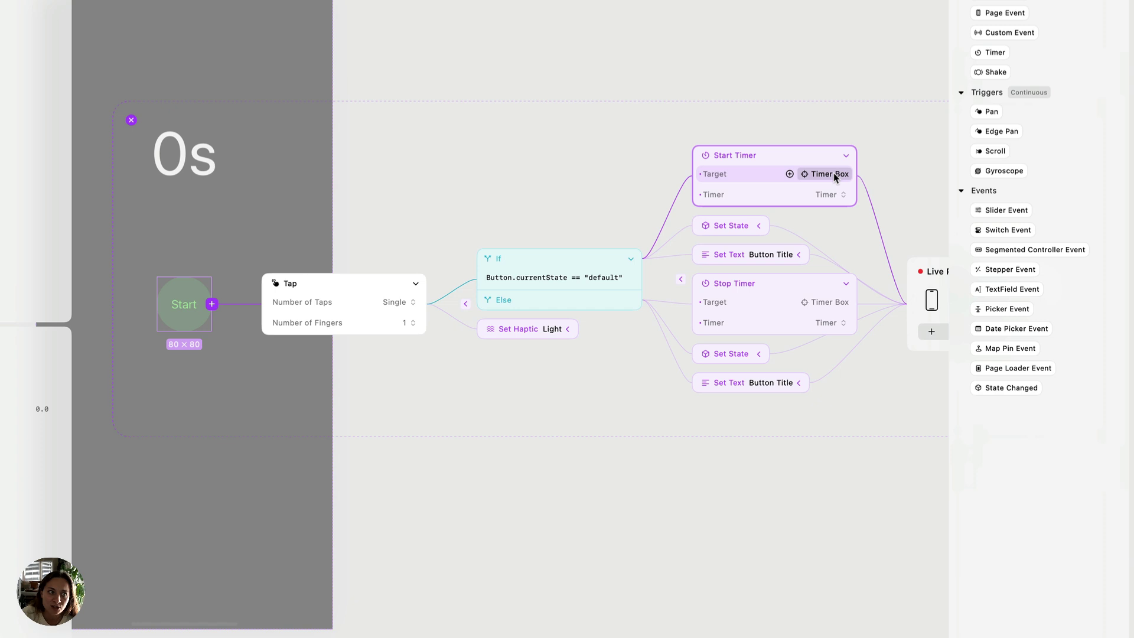
# Examine which Timer Box timer is chosen in the Button's Start Timer action
pyautogui.click(834, 195)
pyautogui.click(842, 212)
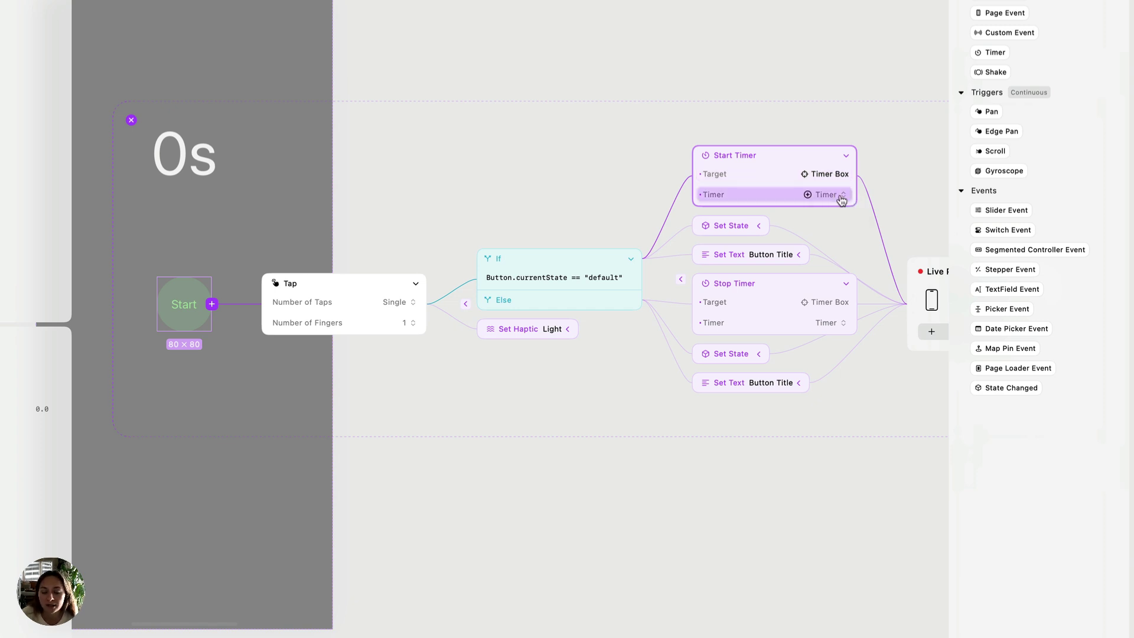
pyautogui.click(842, 198)
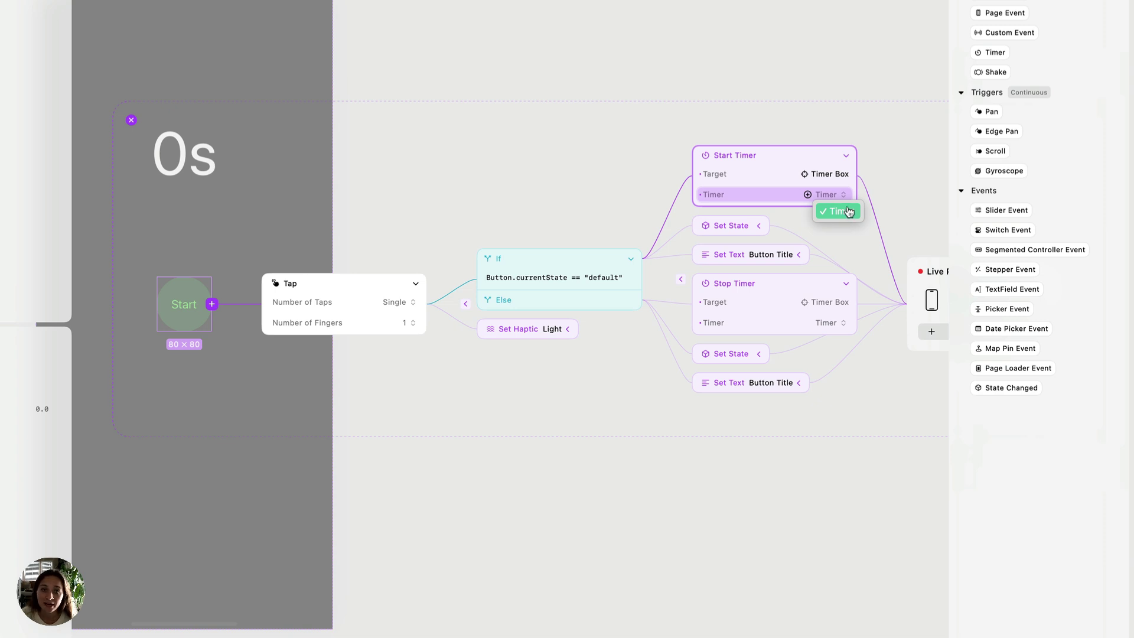
pyautogui.click(844, 196)
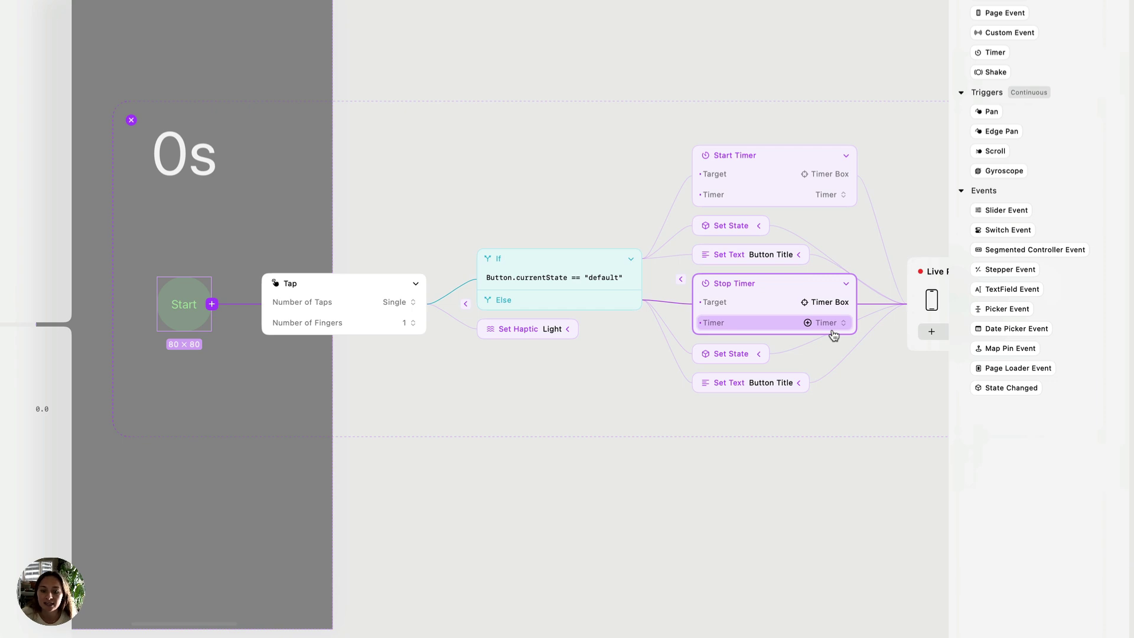
# Turn off Auto Start on the Timer Box's Timer trigger
pyautogui.click(253, 95)
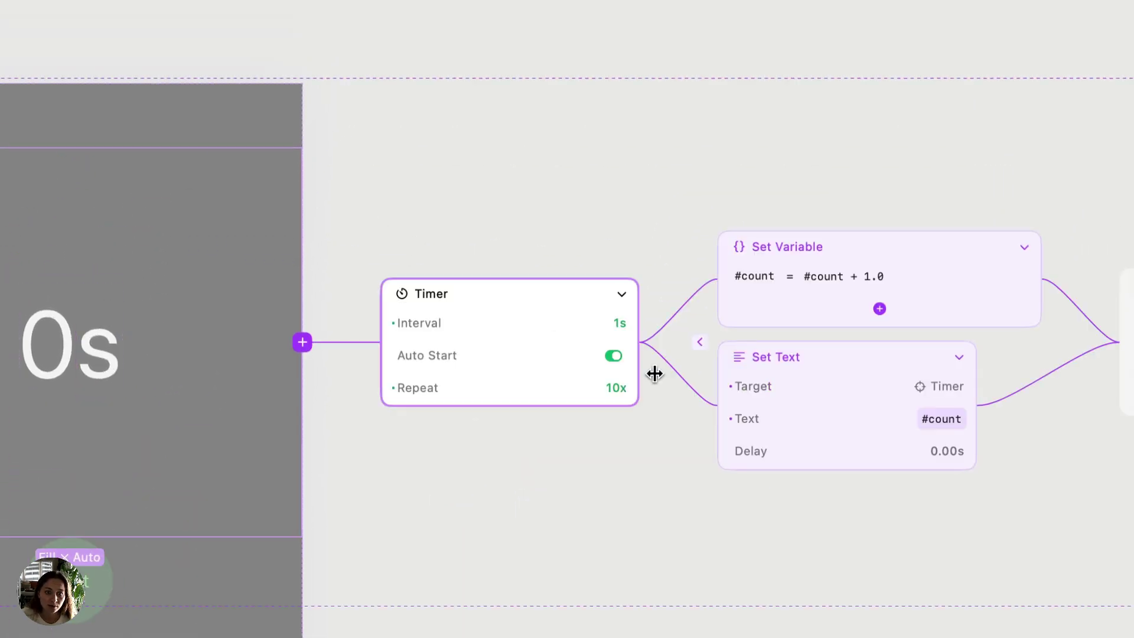
pyautogui.click(613, 356)
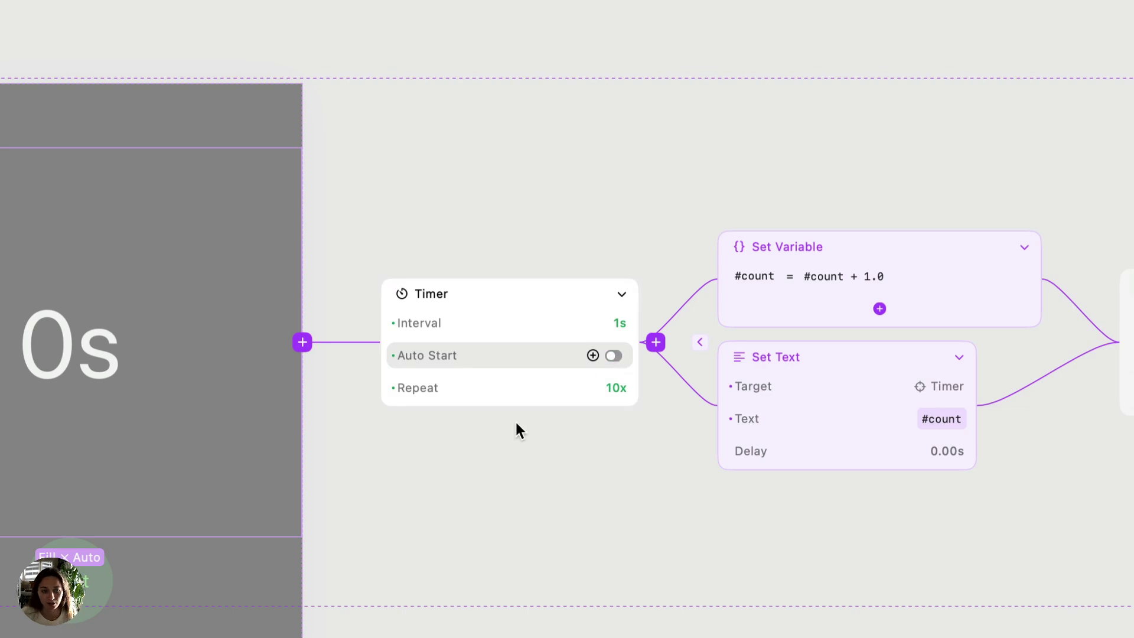